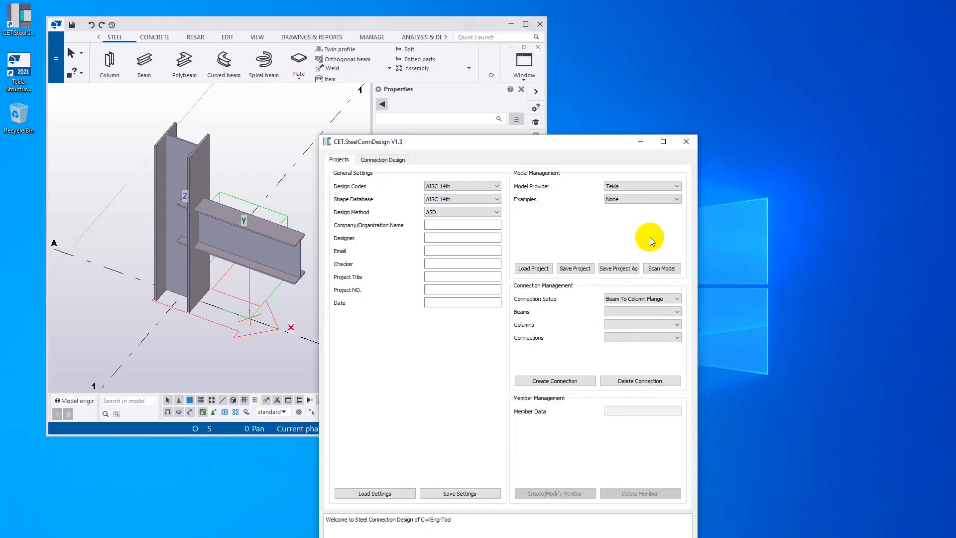
# - Scan the Tekla model into the connection design tool and check the properties of column C1 and beam B1 in Tekla
pyautogui.moveTo(577, 151); pyautogui.dragTo(823, 29)
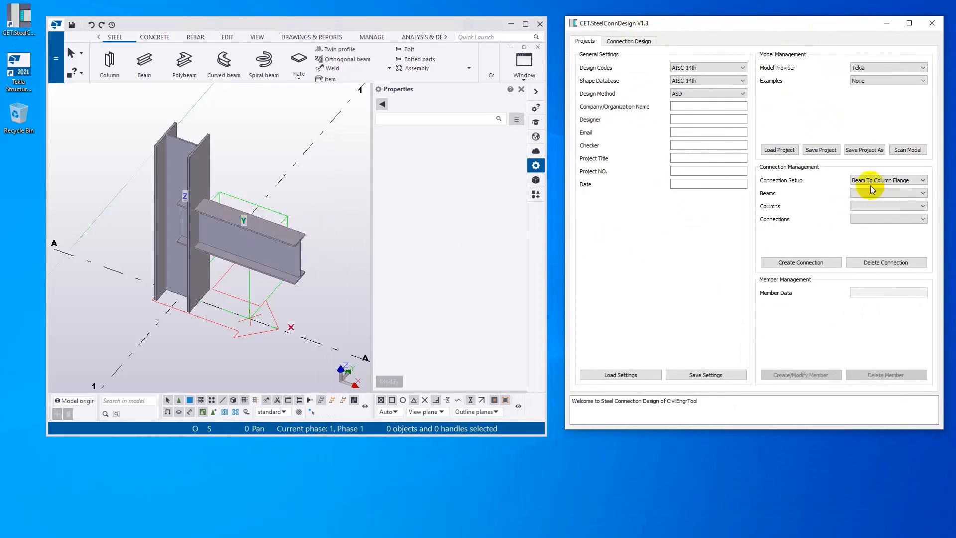
pyautogui.click(903, 150)
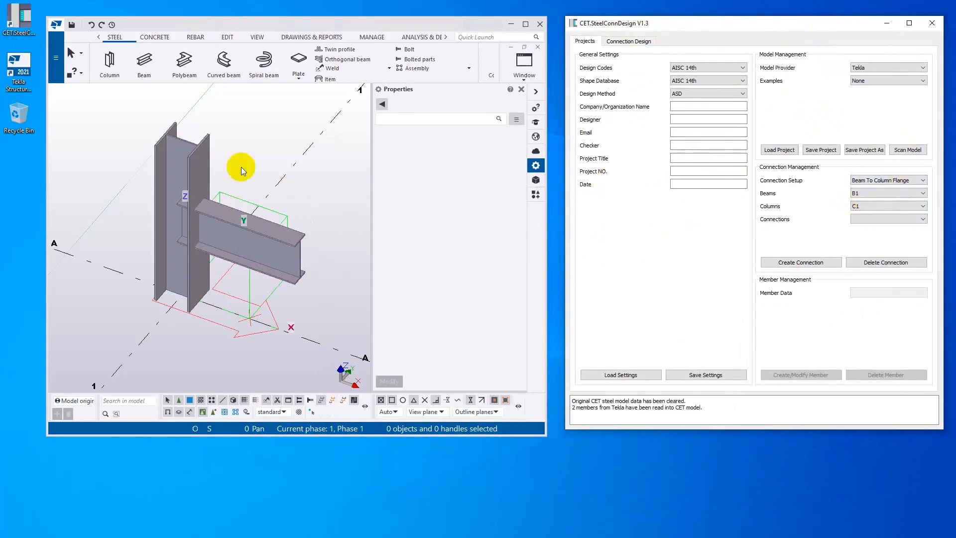
pyautogui.click(187, 162)
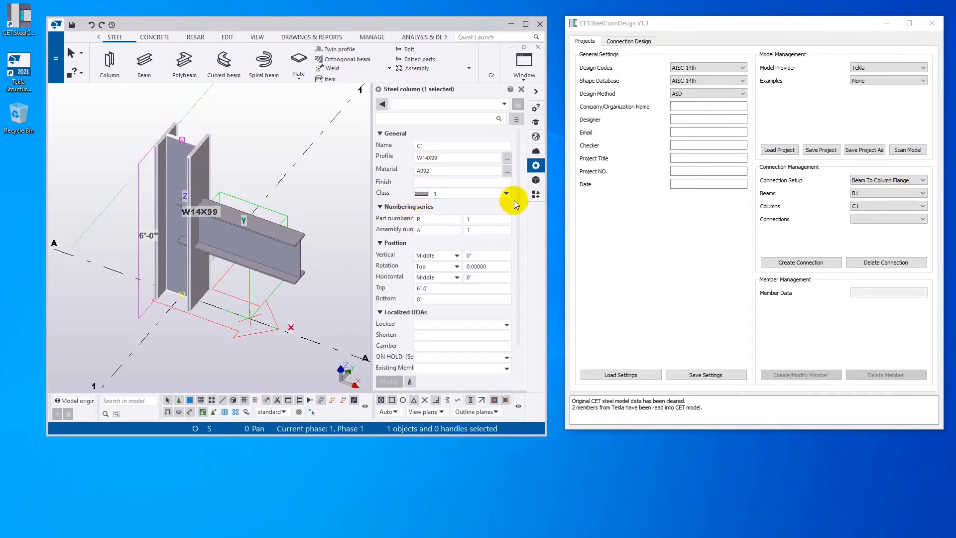
pyautogui.click(258, 248)
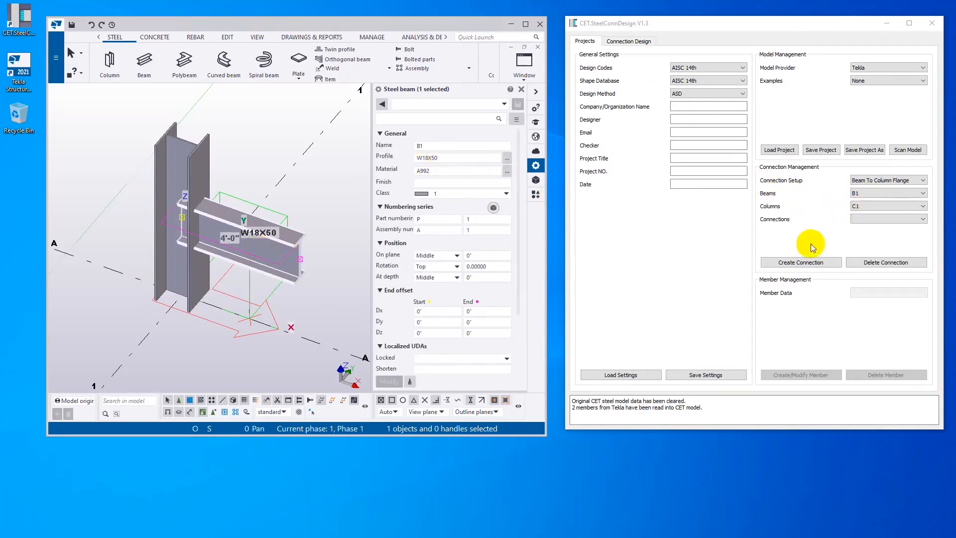
# - Create the beam-to-column-flange connection between B1 and C1 and design its web connection as an A36 single plate
pyautogui.click(814, 263)
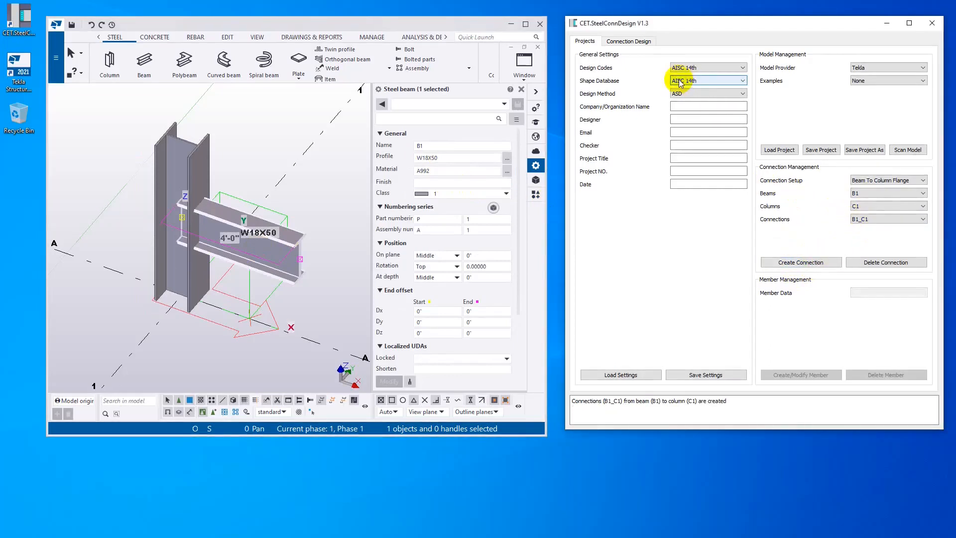
pyautogui.click(629, 42)
pyautogui.click(872, 78)
pyautogui.click(874, 93)
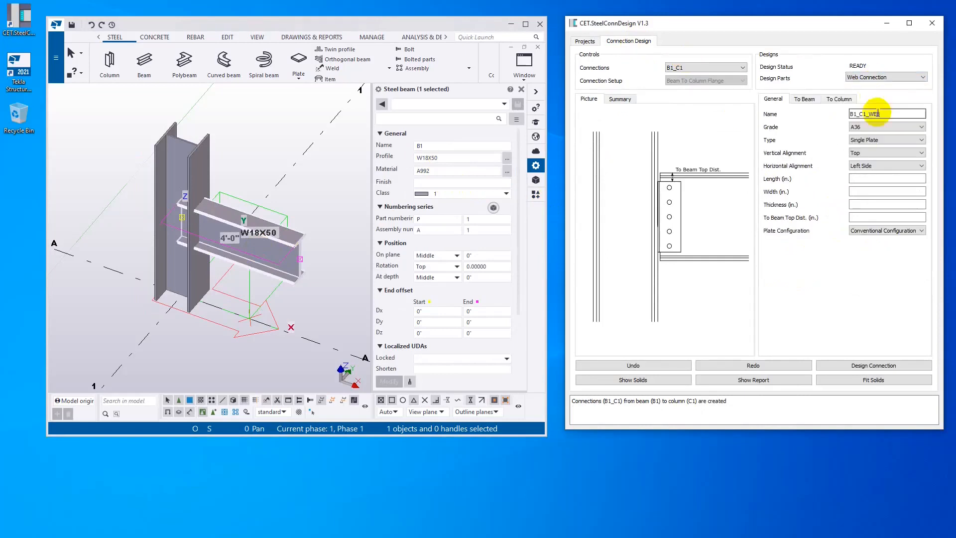
pyautogui.click(871, 366)
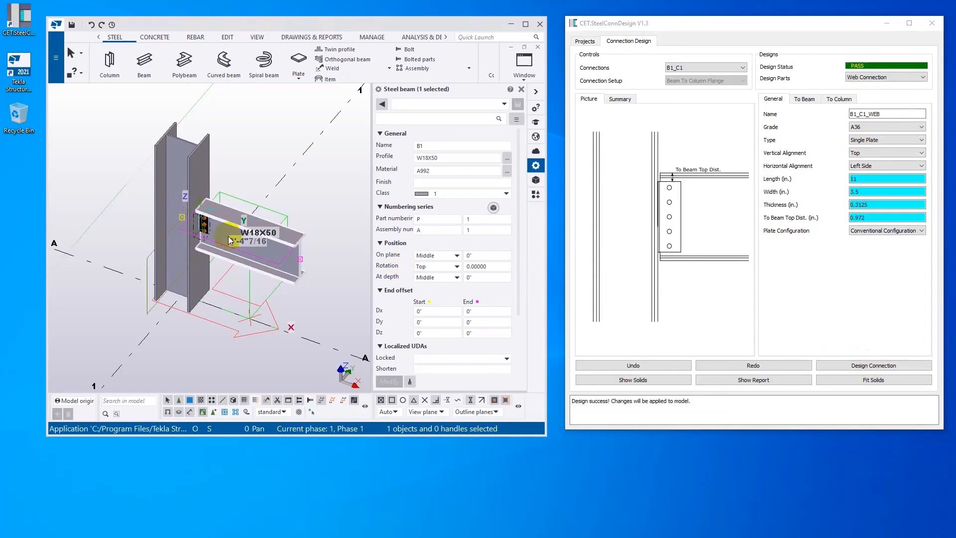
pyautogui.scroll(5, 199, 239)
pyautogui.moveTo(199, 220); pyautogui.dragTo(243, 242, button='middle')
pyautogui.scroll(-1, 251, 224)
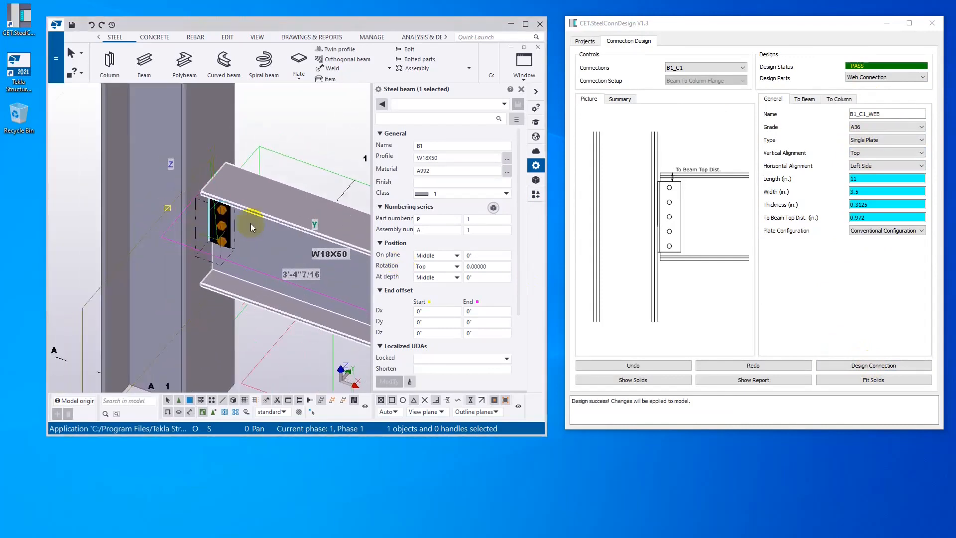
# - Change the web connection type to End Plate and redesign the connection
pyautogui.click(896, 140)
pyautogui.click(892, 154)
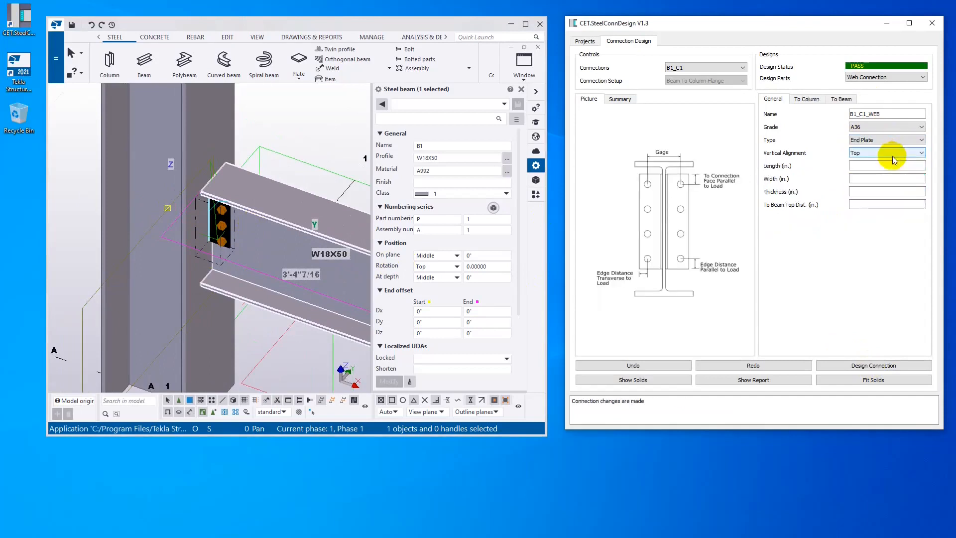
pyautogui.click(864, 366)
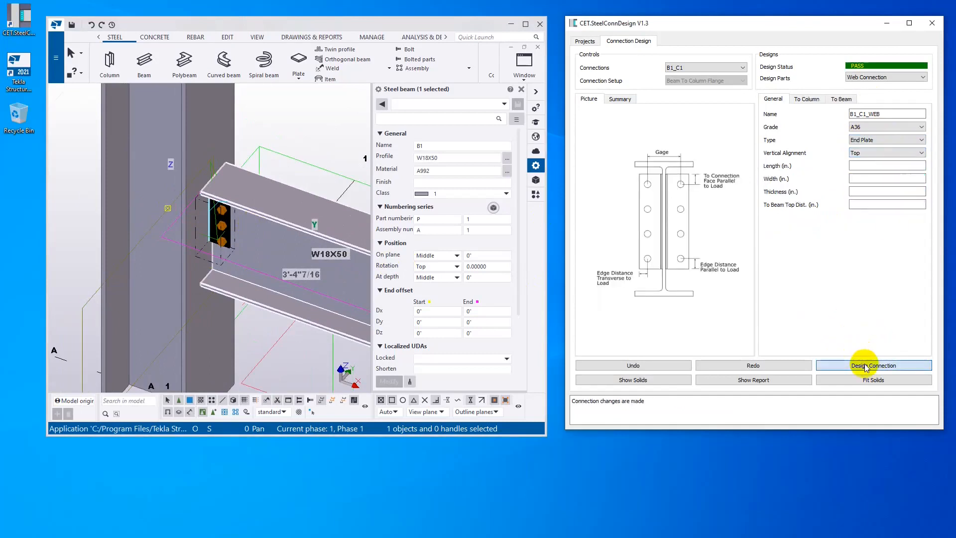
pyautogui.scroll(2, 244, 207)
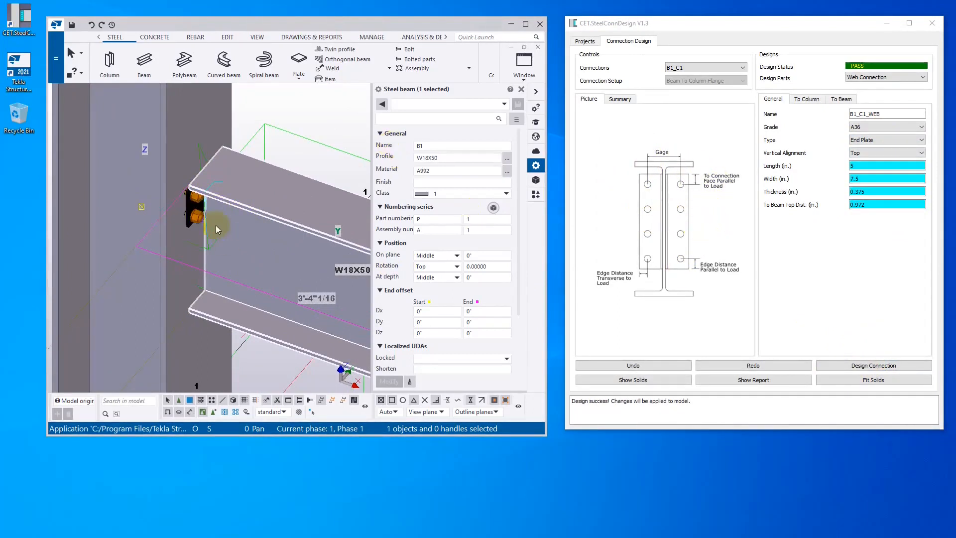
# - Examine the plate and bolt settings in the end plate component's properties in Tekla
pyautogui.click(195, 213)
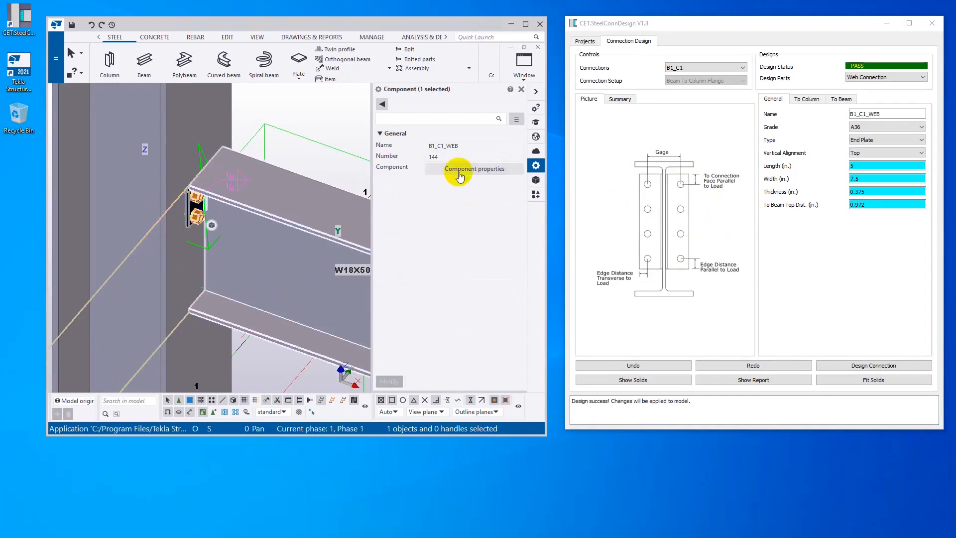
pyautogui.click(459, 171)
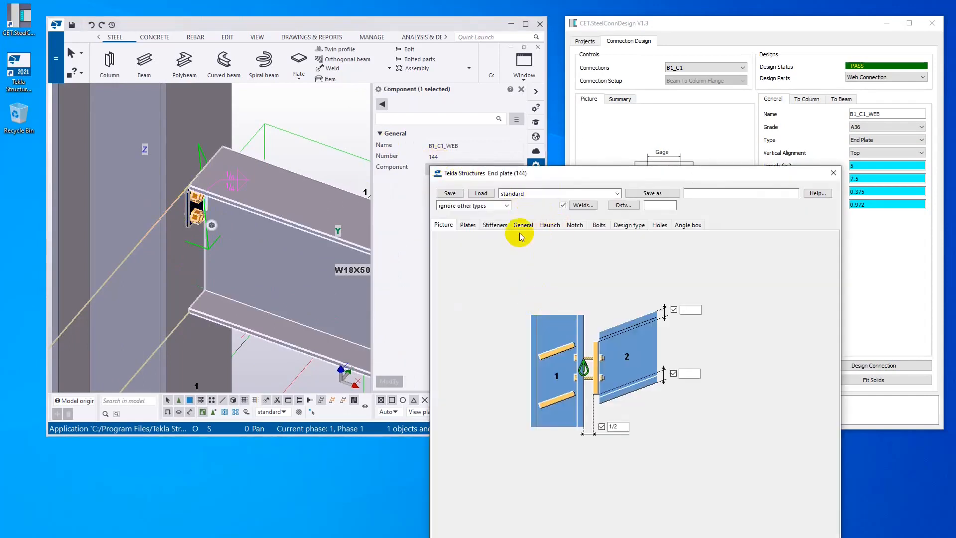
pyautogui.click(465, 226)
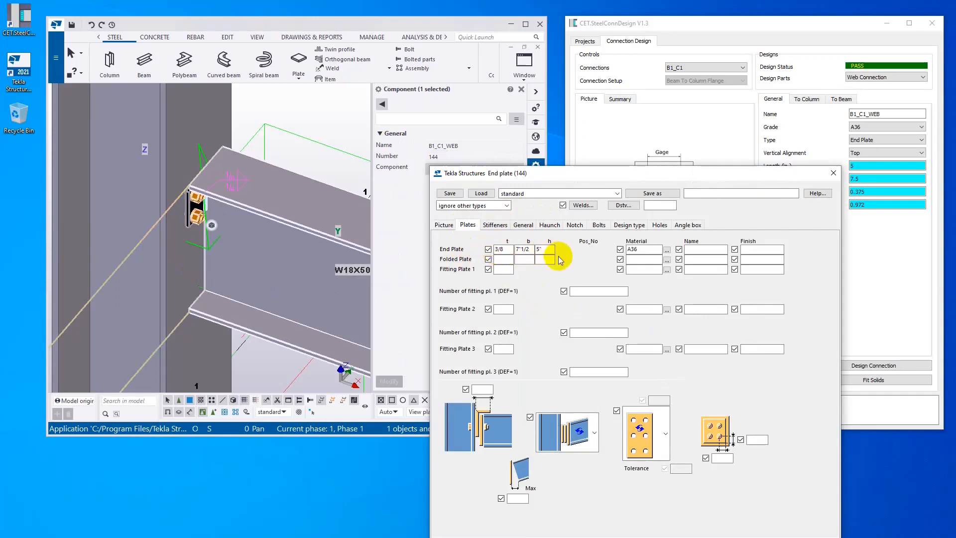
pyautogui.click(598, 226)
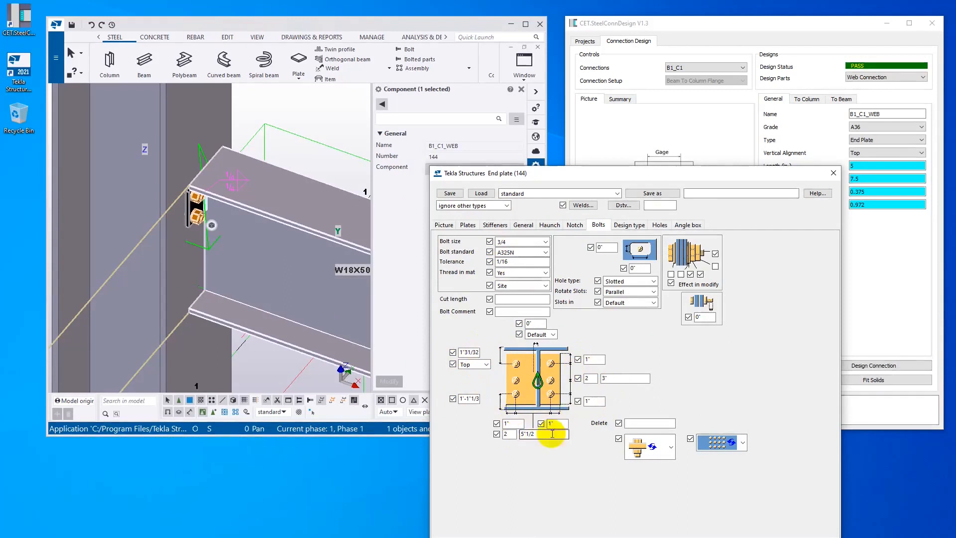
pyautogui.click(832, 174)
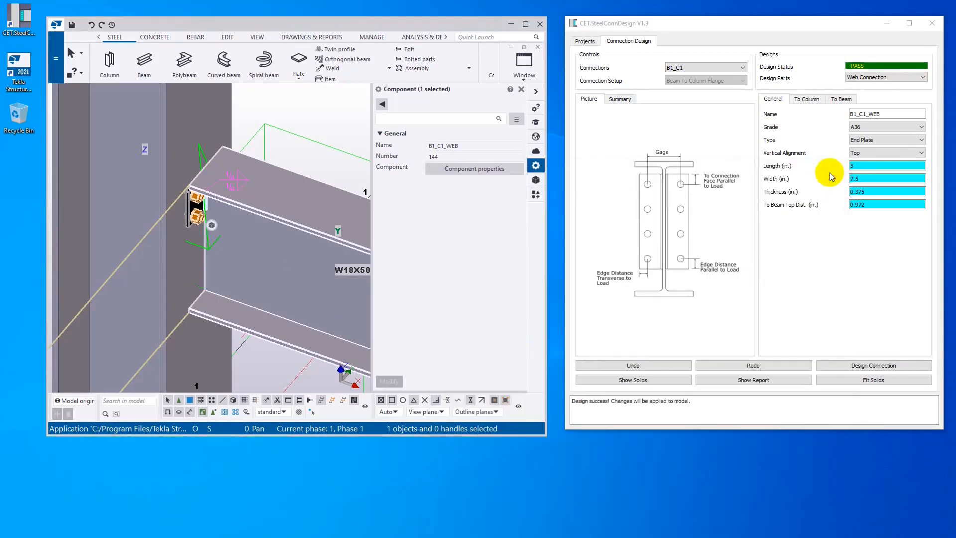
# - Set the beam's shear force to 80 kips and redesign the connection
pyautogui.click(873, 77)
pyautogui.click(871, 92)
pyautogui.doubleClick(874, 178)
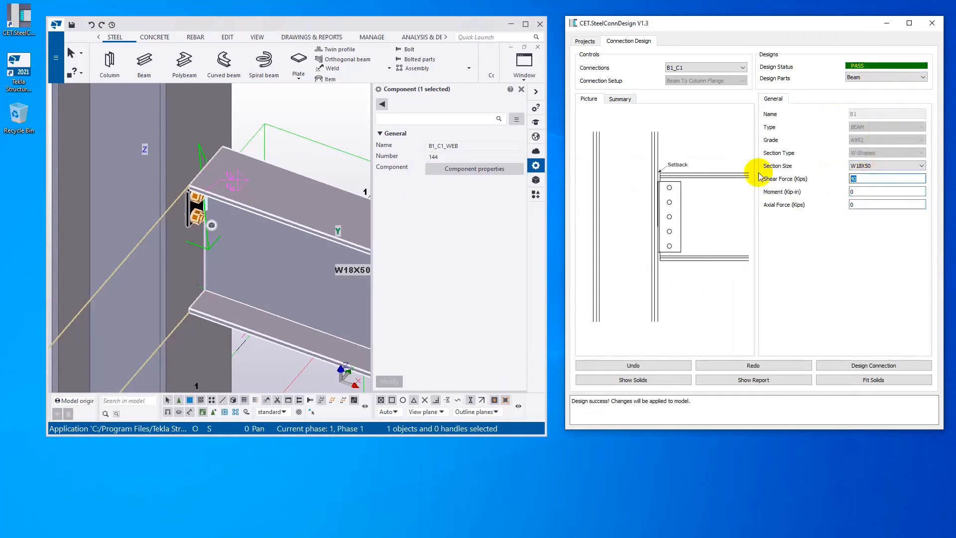
pyautogui.write('80')
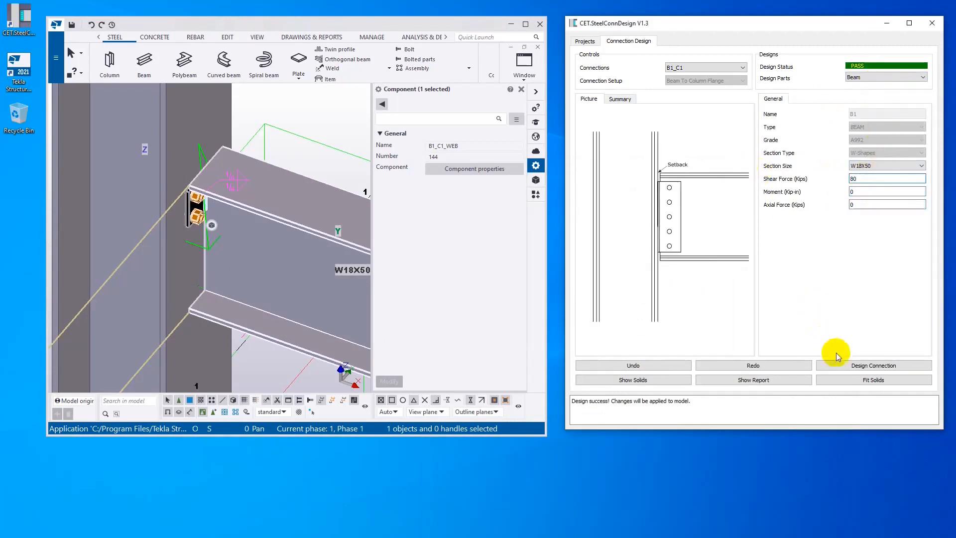
pyautogui.click(855, 366)
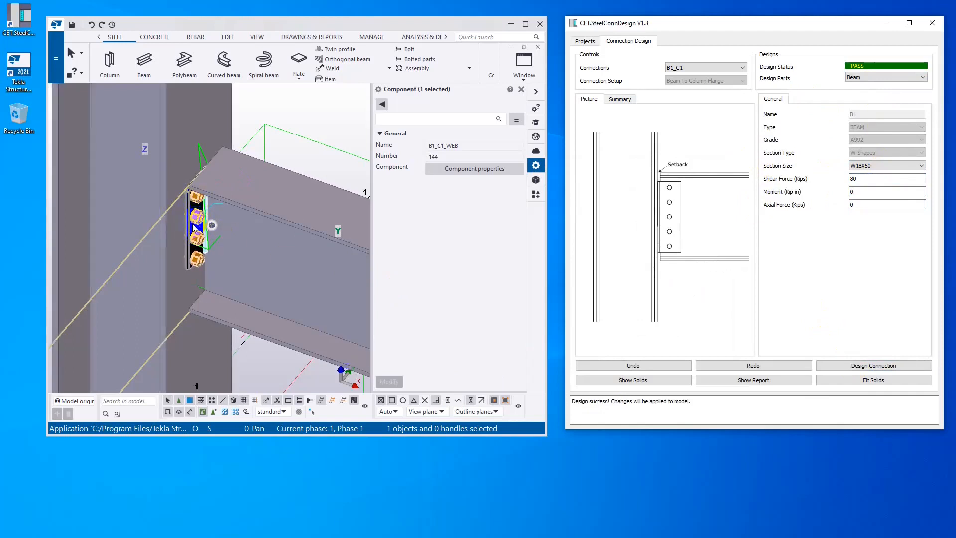
# - Undo the shear force change and redesign the connection
pyautogui.click(627, 367)
pyautogui.click(860, 367)
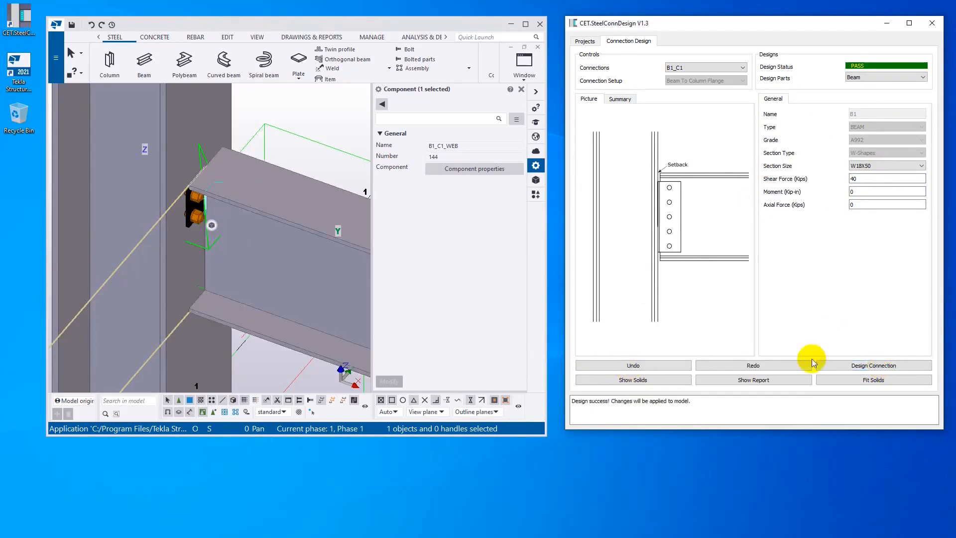
# - Set the web connection's column-side bolt rows to 3 and redesign the connection
pyautogui.click(884, 78)
pyautogui.click(885, 76)
pyautogui.click(860, 79)
pyautogui.click(866, 98)
pyautogui.click(807, 98)
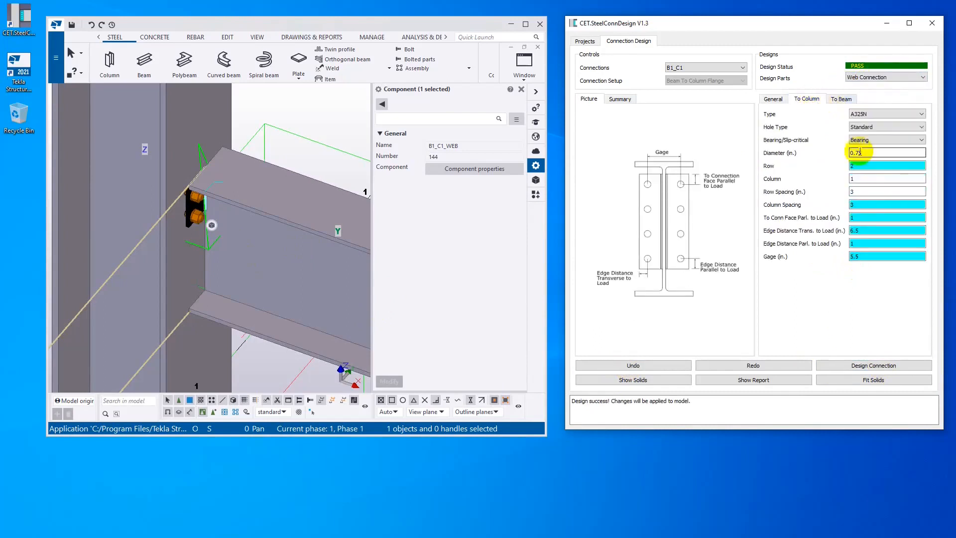
pyautogui.click(867, 180)
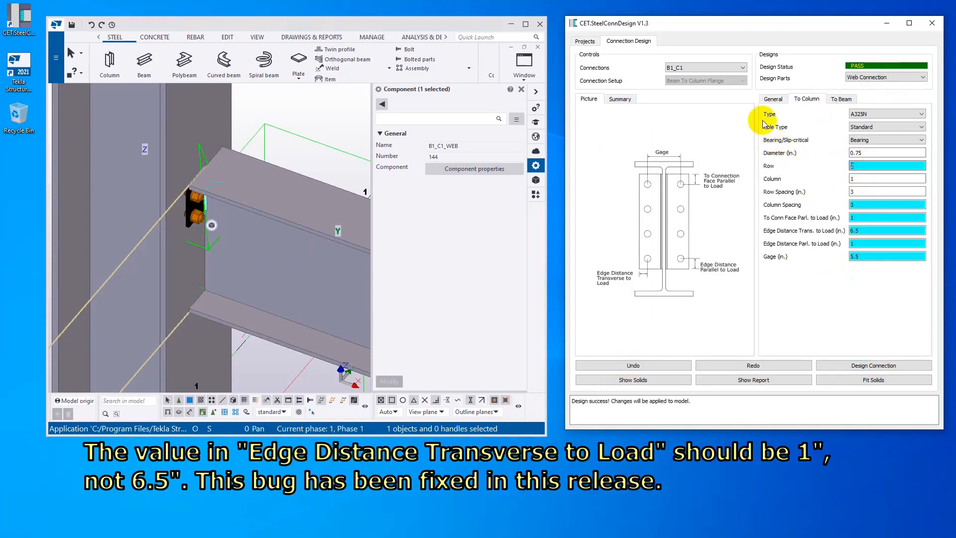
pyautogui.click(870, 368)
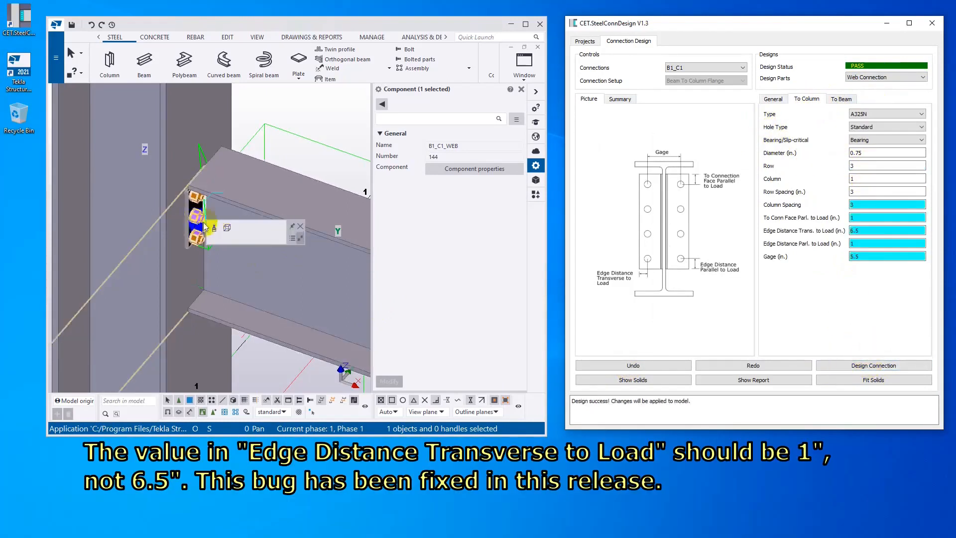
# - Set the end plate thickness to 0.375 in. and redesign the connection
pyautogui.click(773, 99)
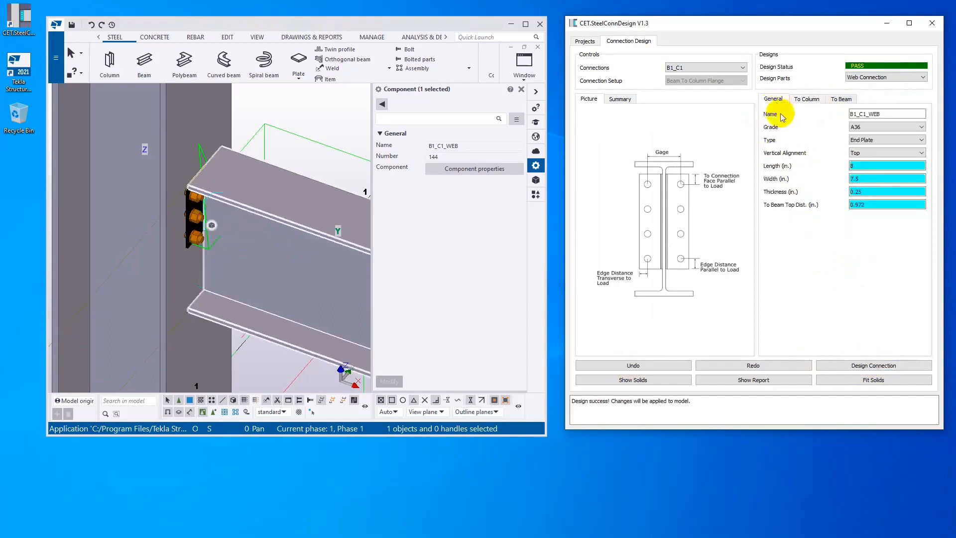
pyautogui.doubleClick(874, 193)
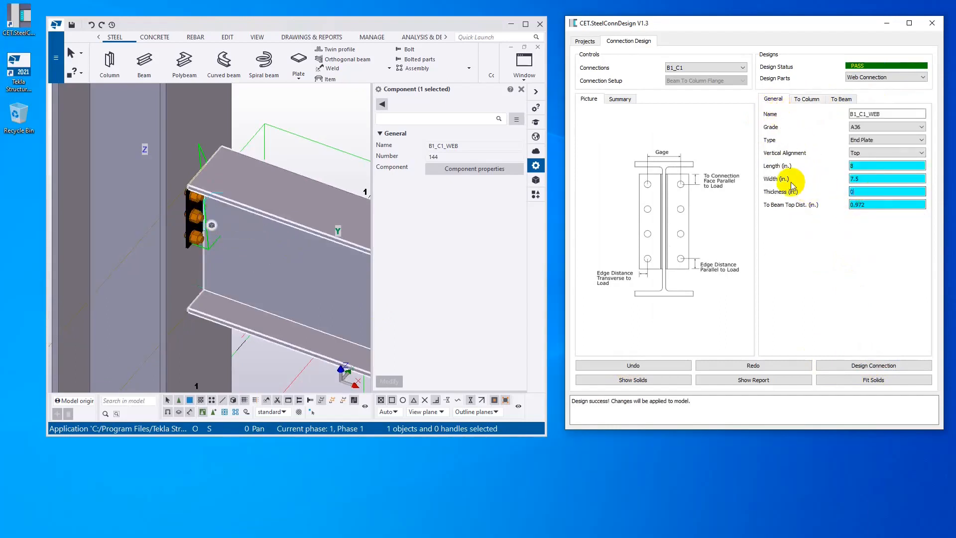
pyautogui.click(891, 369)
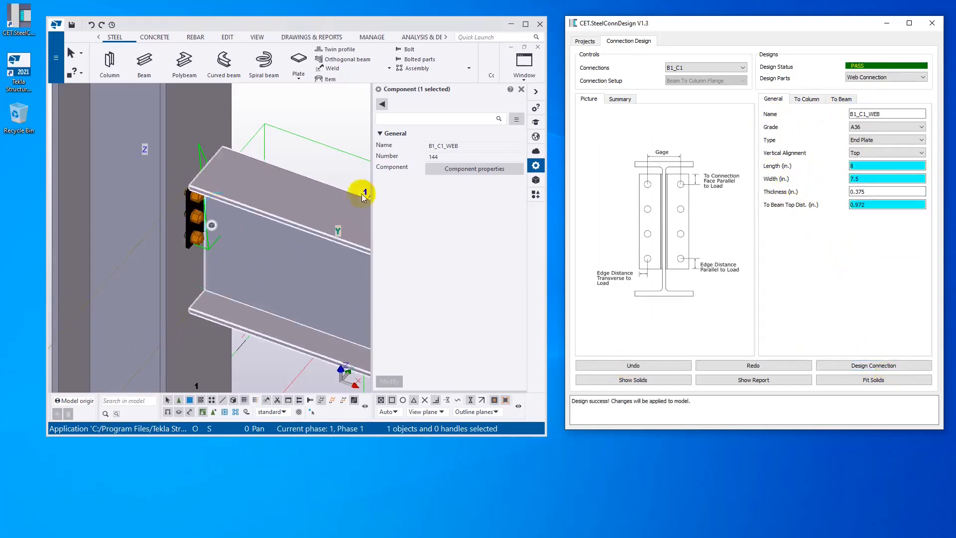
# - Check the end plate thickness and the number of bolt rows in the Tekla component's properties
pyautogui.click(472, 170)
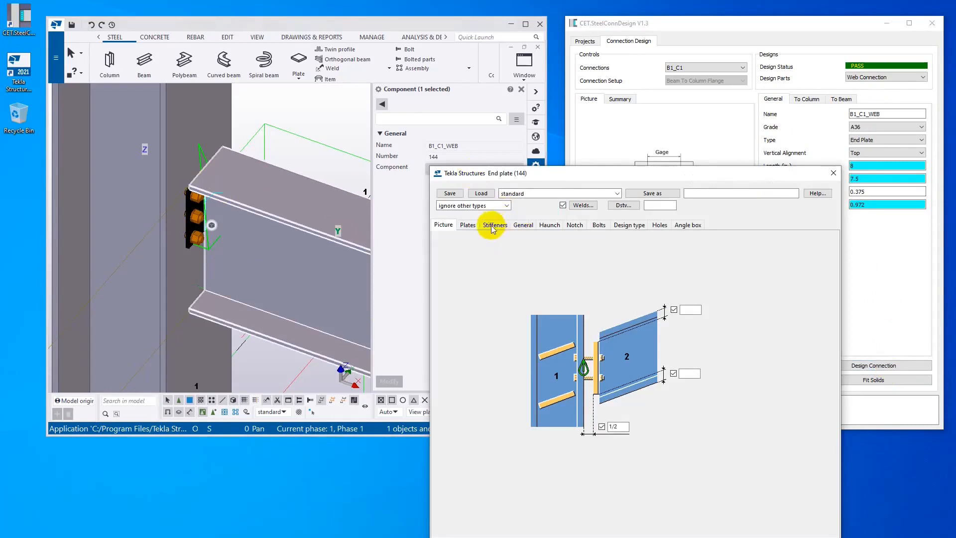
pyautogui.click(467, 224)
pyautogui.click(504, 248)
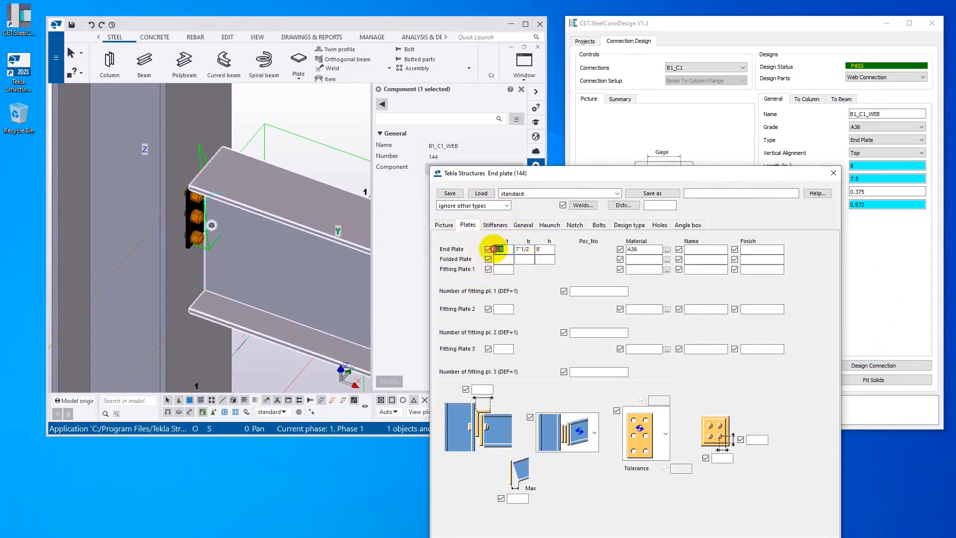
pyautogui.click(598, 225)
pyautogui.doubleClick(588, 379)
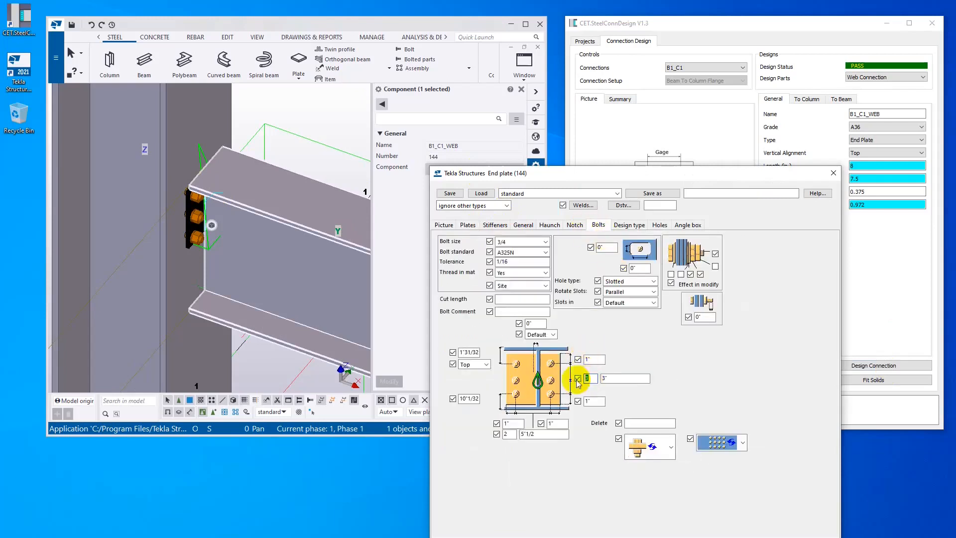
pyautogui.click(835, 173)
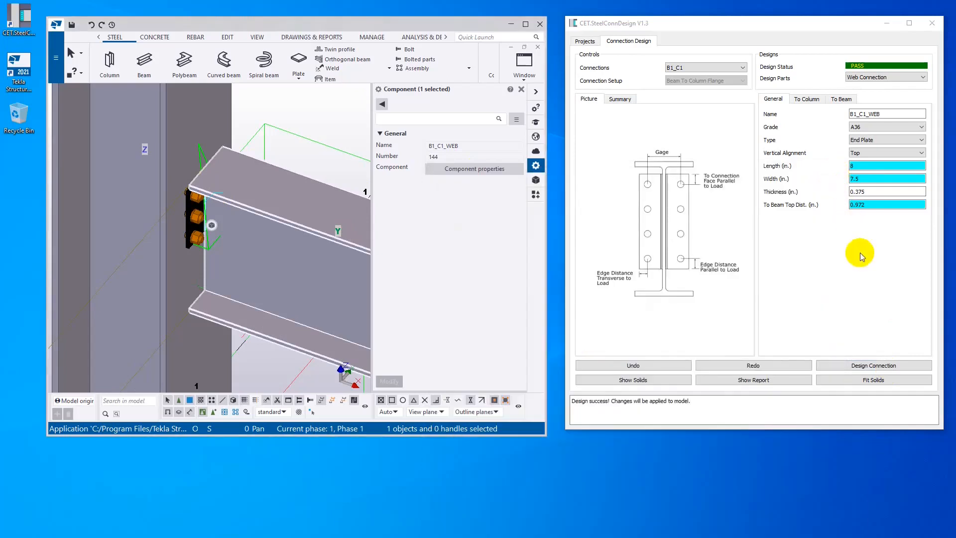
# - Undo the manual end plate edits and redesign the connection with the beam's axial force set to 20 kips
pyautogui.click(652, 363)
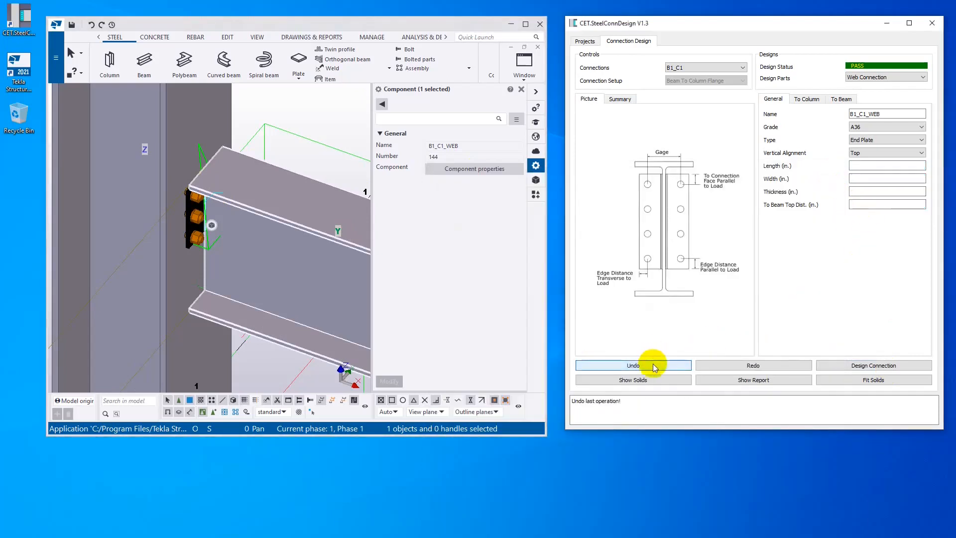
pyautogui.click(864, 78)
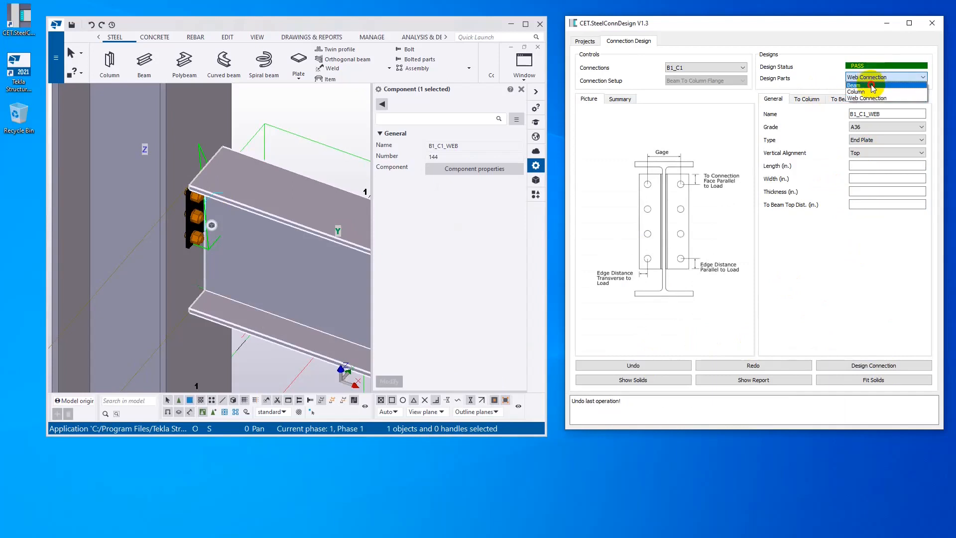
pyautogui.click(864, 90)
pyautogui.click(857, 204)
pyautogui.doubleClick(860, 203)
pyautogui.write('20')
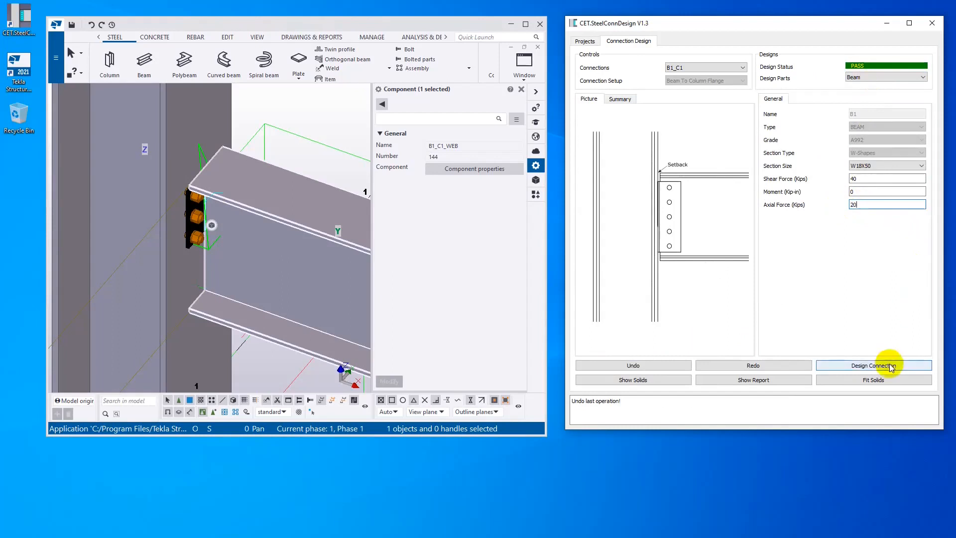
pyautogui.click(886, 366)
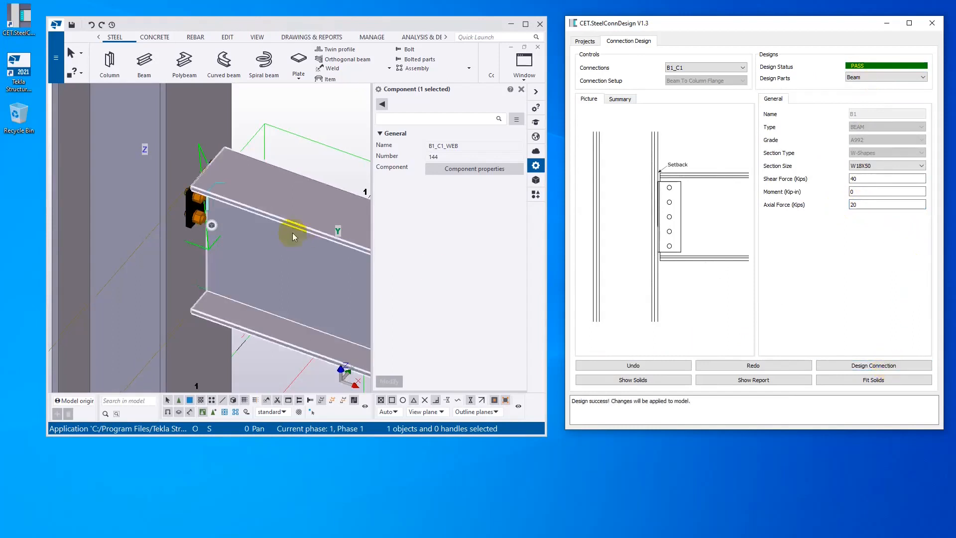
pyautogui.scroll(3, 196, 219)
pyautogui.scroll(2, 196, 219)
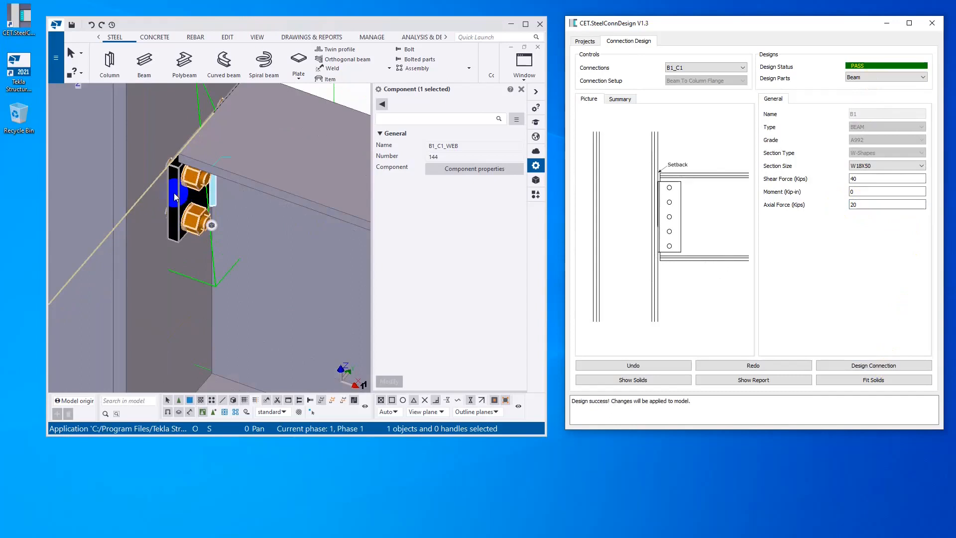
# - Review the design summary for the added bolt prying action and bolt shear-and-tension checks of the beam web connection
pyautogui.click(622, 99)
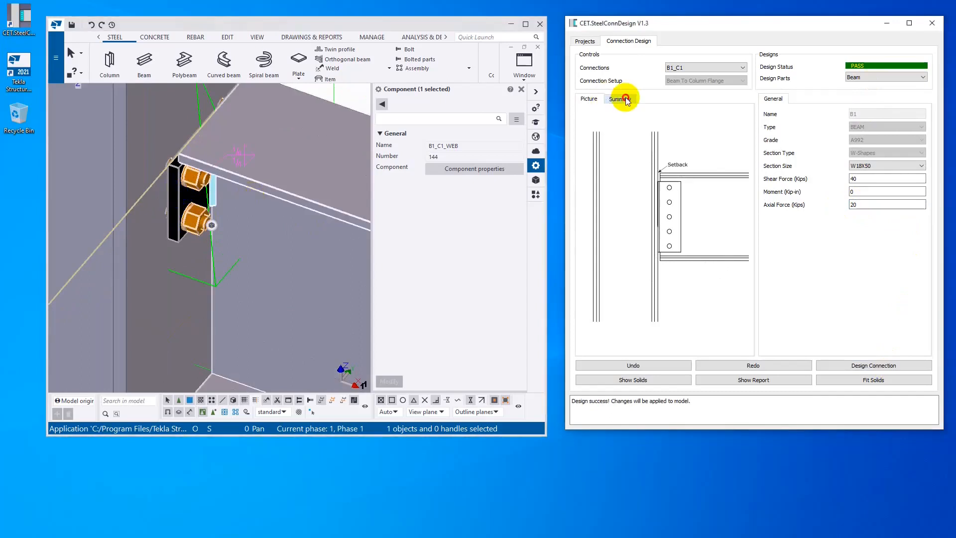
pyautogui.click(623, 99)
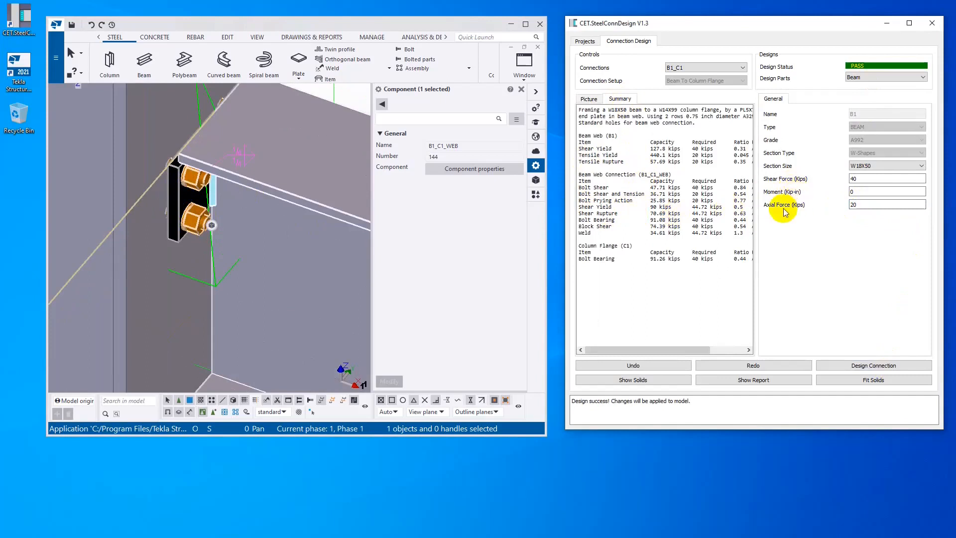
pyautogui.moveTo(637, 201); pyautogui.dragTo(558, 200)
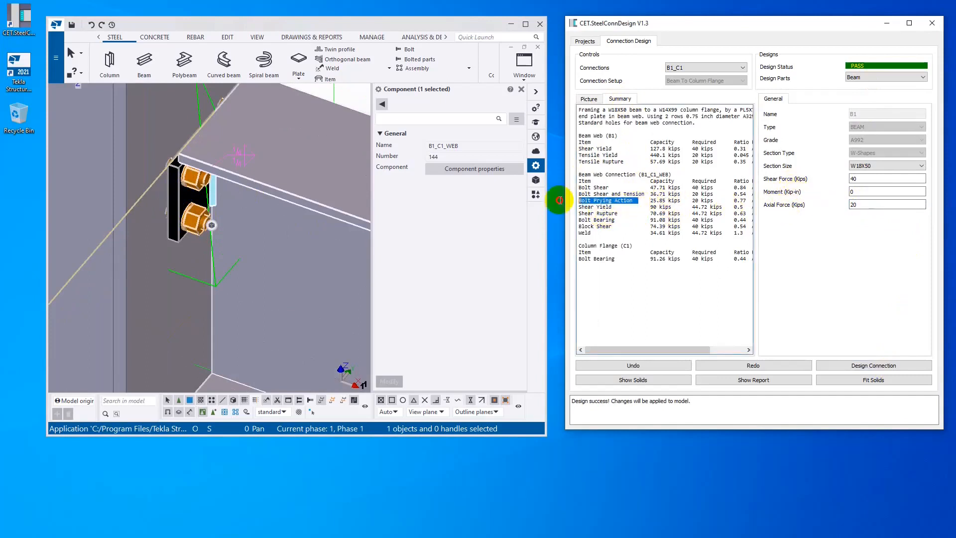
pyautogui.moveTo(646, 194); pyautogui.dragTo(578, 194)
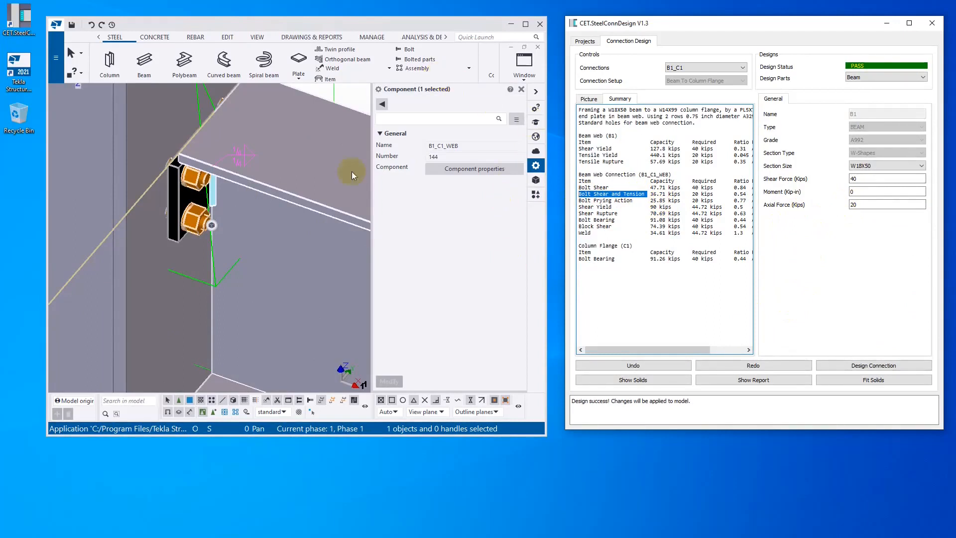
# - Switch to Tekla Structures and look at beam B1 end-on to inspect the end plate and its bolts
pyautogui.click(256, 228)
pyautogui.scroll(-5, 256, 228)
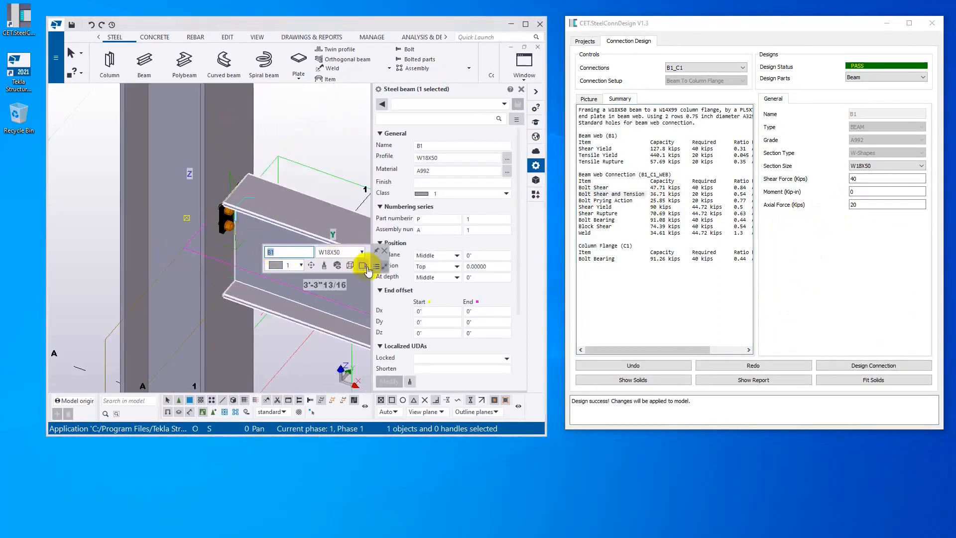
pyautogui.click(351, 265)
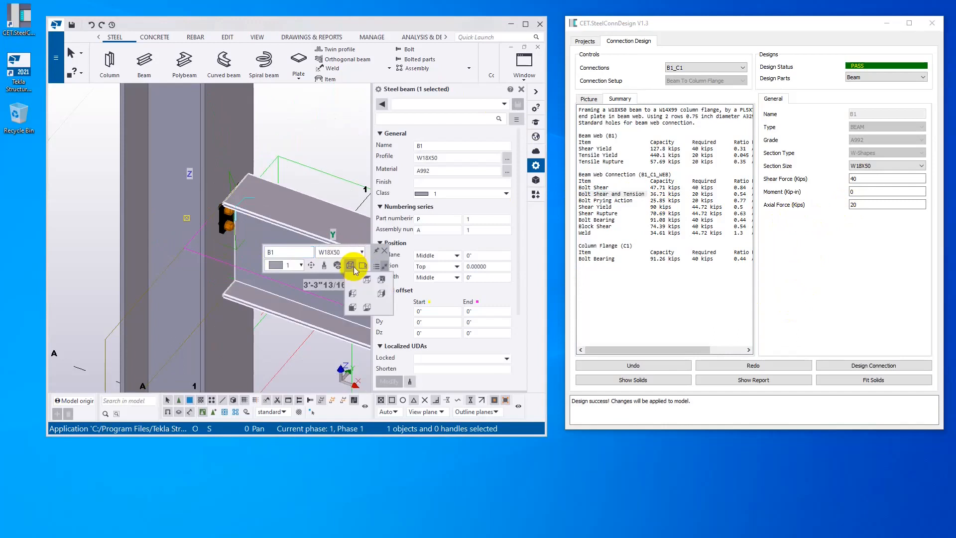
pyautogui.click(381, 281)
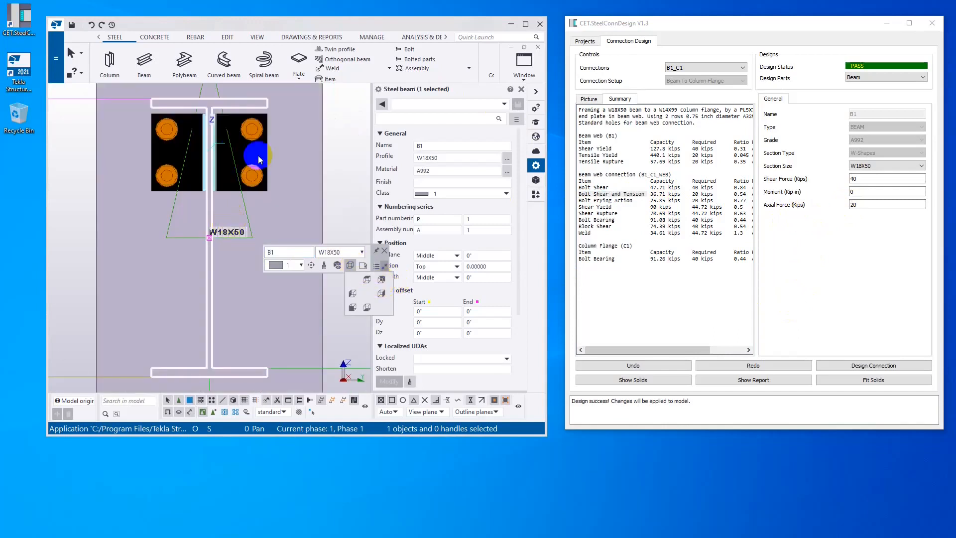
# - Check the weld settings in the end plate component's properties, and close the dialogs without changes
pyautogui.click(231, 167)
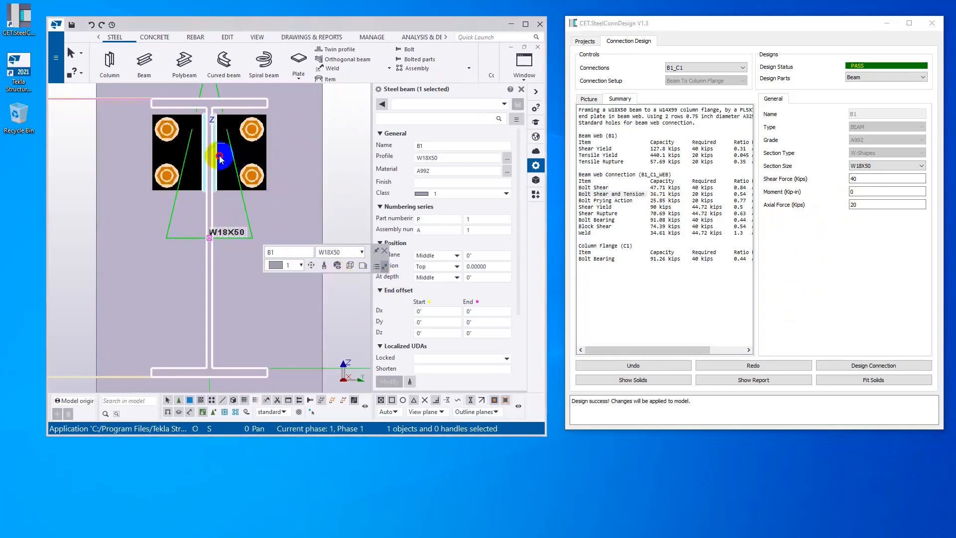
pyautogui.click(464, 169)
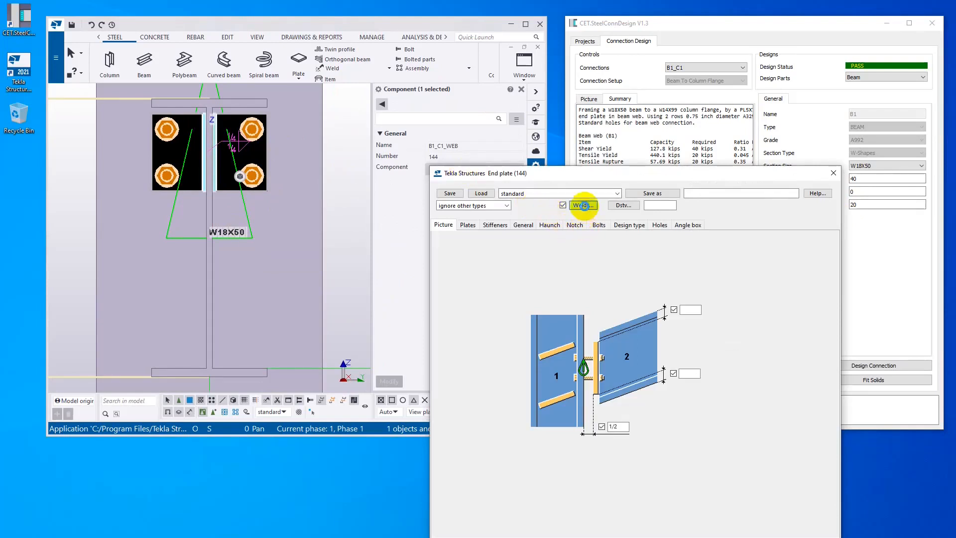
pyautogui.click(584, 205)
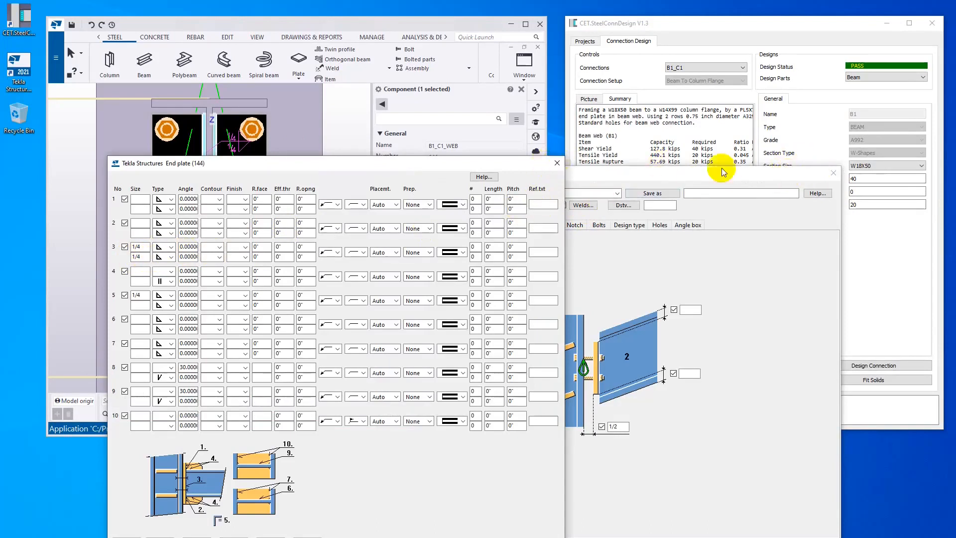
pyautogui.click(832, 174)
pyautogui.click(832, 173)
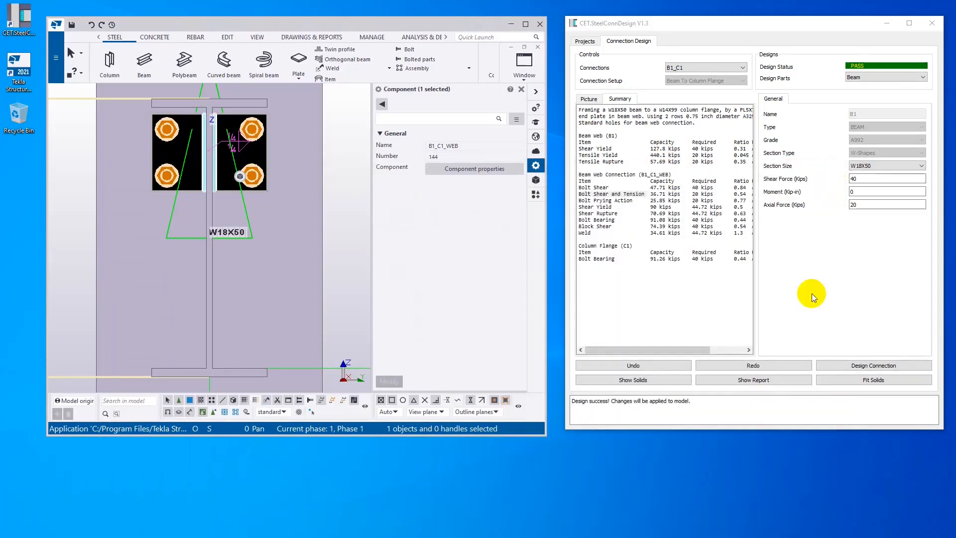
# - Examine the beam member checks and the bolt shear and tension interaction check in the browser's Connection Design Report
pyautogui.moveTo(636, 84); pyautogui.dragTo(623, 158)
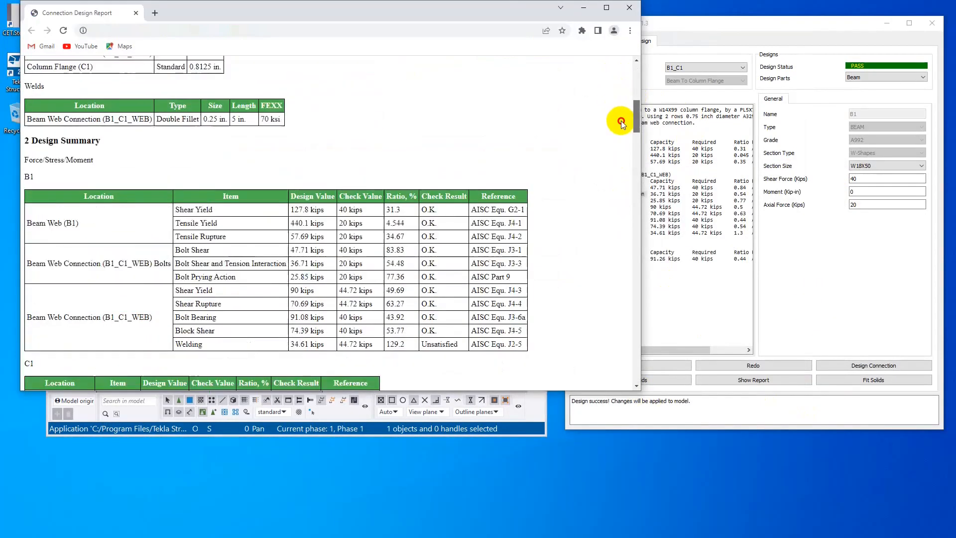
pyautogui.scroll(-2, 193, 208)
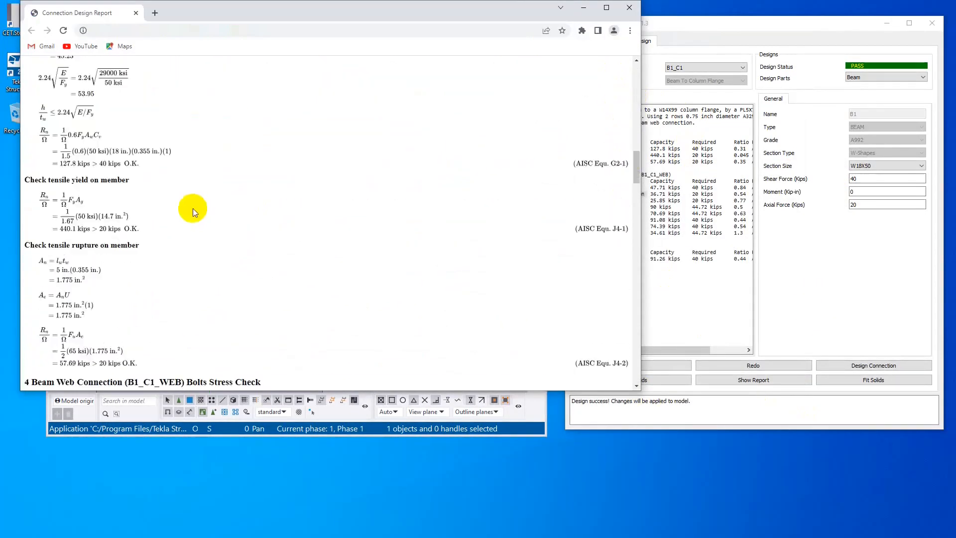
pyautogui.scroll(-3, 141, 187)
pyautogui.scroll(-1, 141, 186)
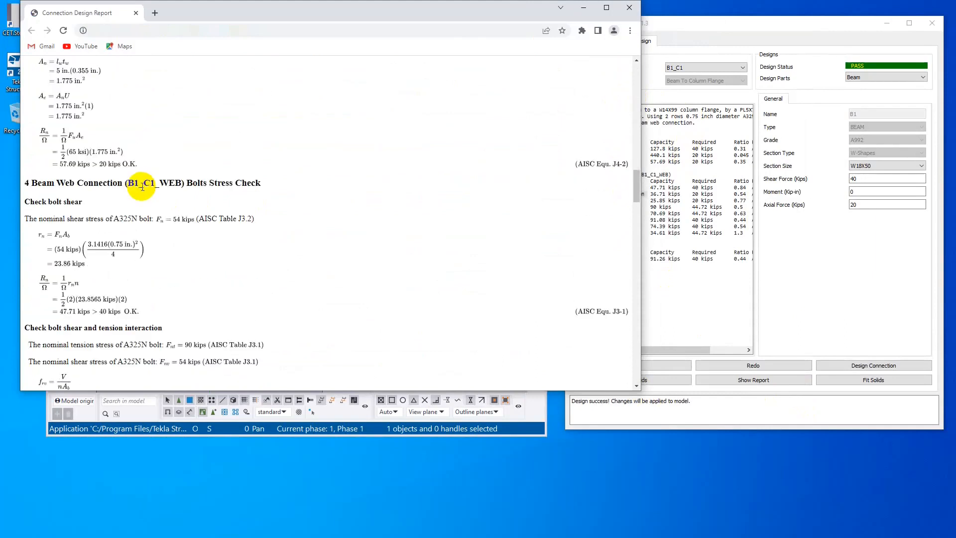
pyautogui.scroll(-5, 142, 187)
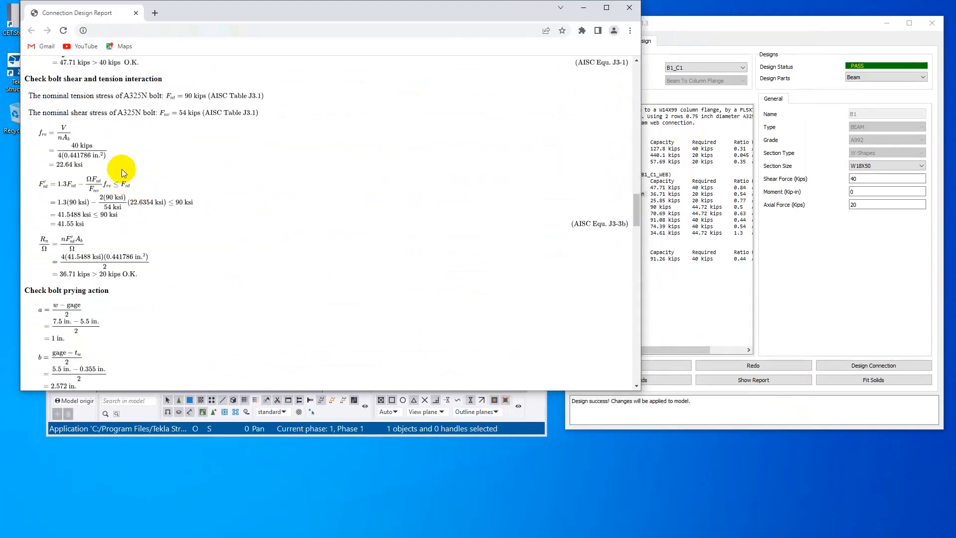
pyautogui.moveTo(49, 79); pyautogui.dragTo(129, 79)
pyautogui.click(166, 118)
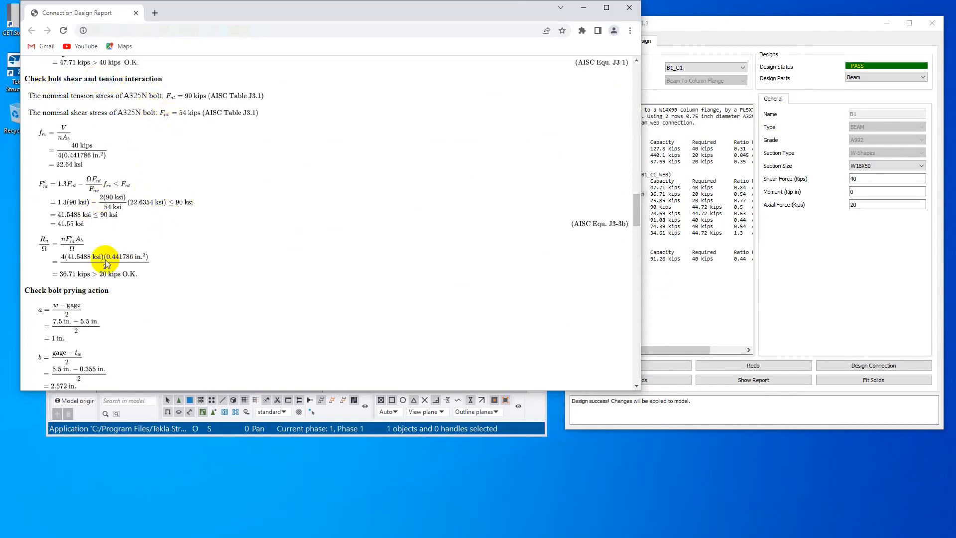
# - Read through the report's bolt prying action check, including the bolt tension capacity and prying force calculations
pyautogui.scroll(-4, 106, 256)
pyautogui.moveTo(54, 97); pyautogui.dragTo(118, 89)
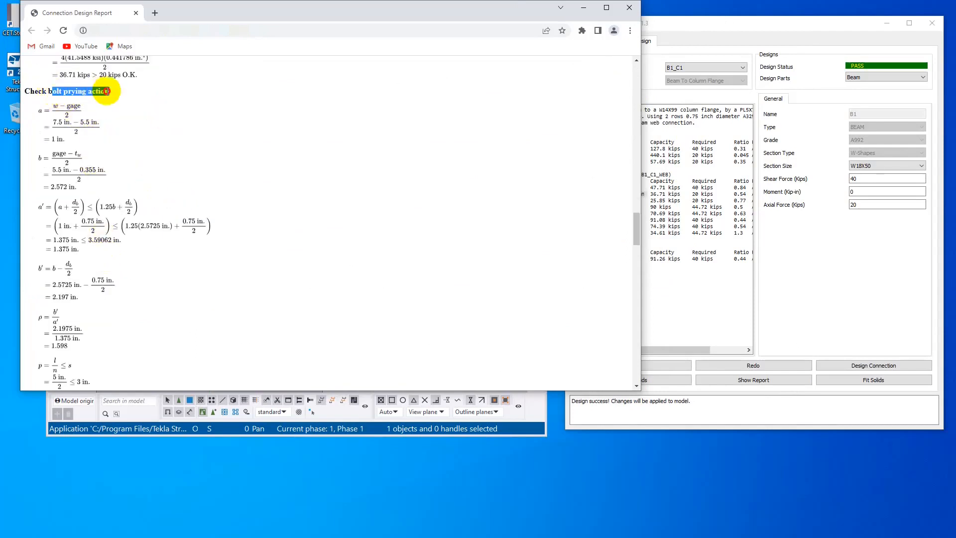
pyautogui.scroll(-2, 180, 243)
pyautogui.scroll(-5, 195, 264)
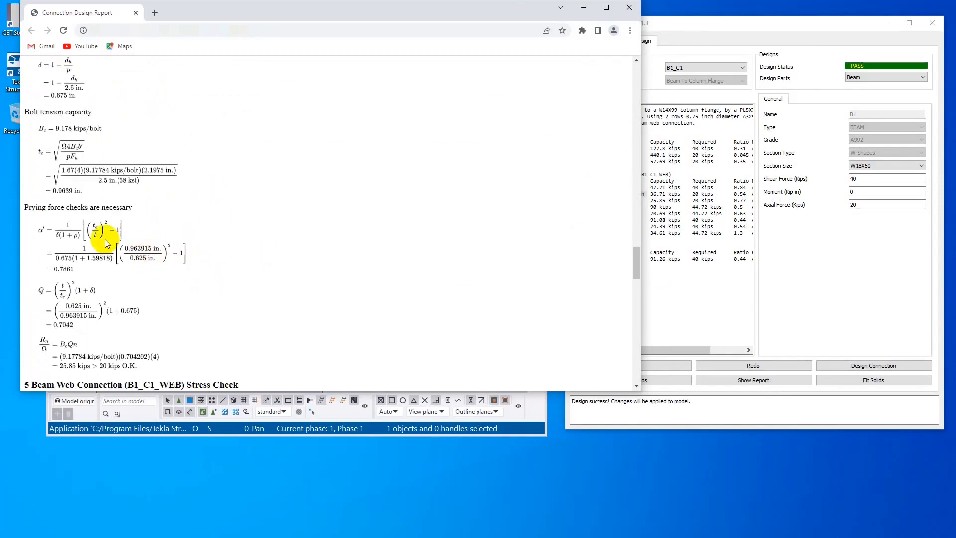
pyautogui.scroll(1, 149, 249)
# - Review the report's block shear rupture and weld checks on the connection, and return to CET.SteelConnDesign
pyautogui.scroll(-2, 155, 258)
pyautogui.scroll(-14, 154, 258)
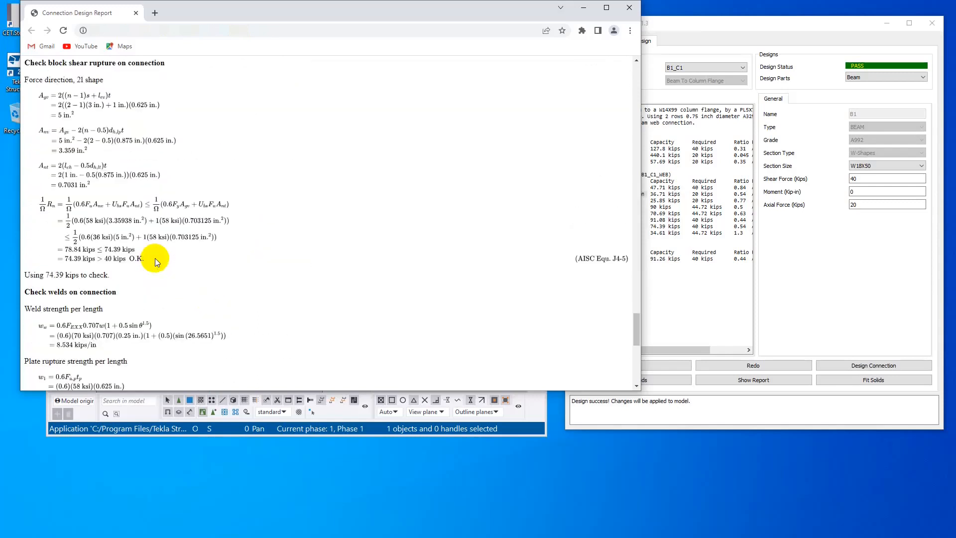
pyautogui.scroll(-4, 154, 258)
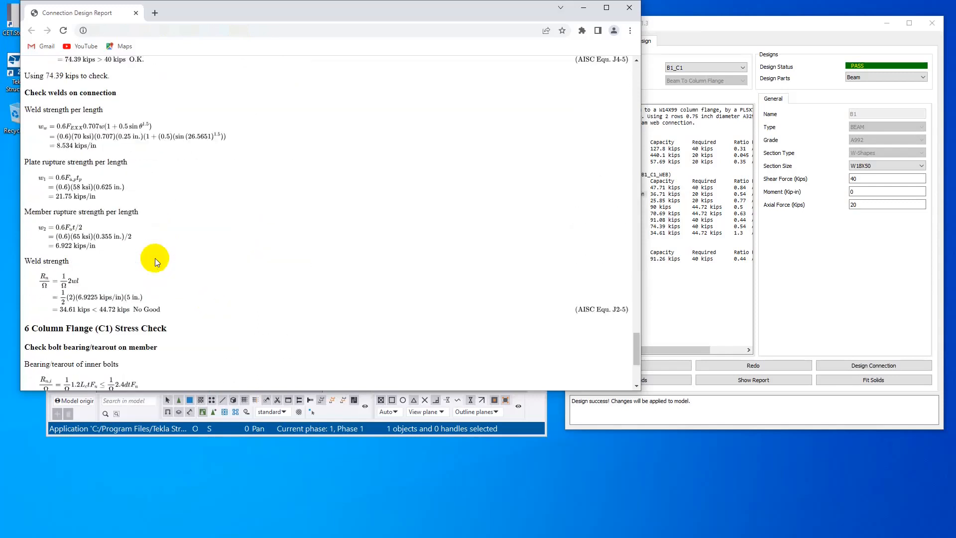
pyautogui.click(810, 295)
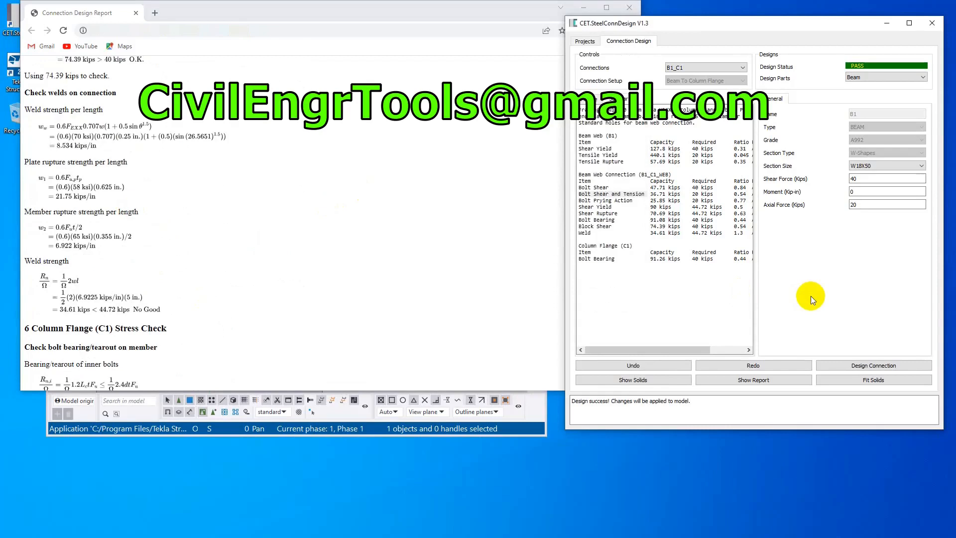